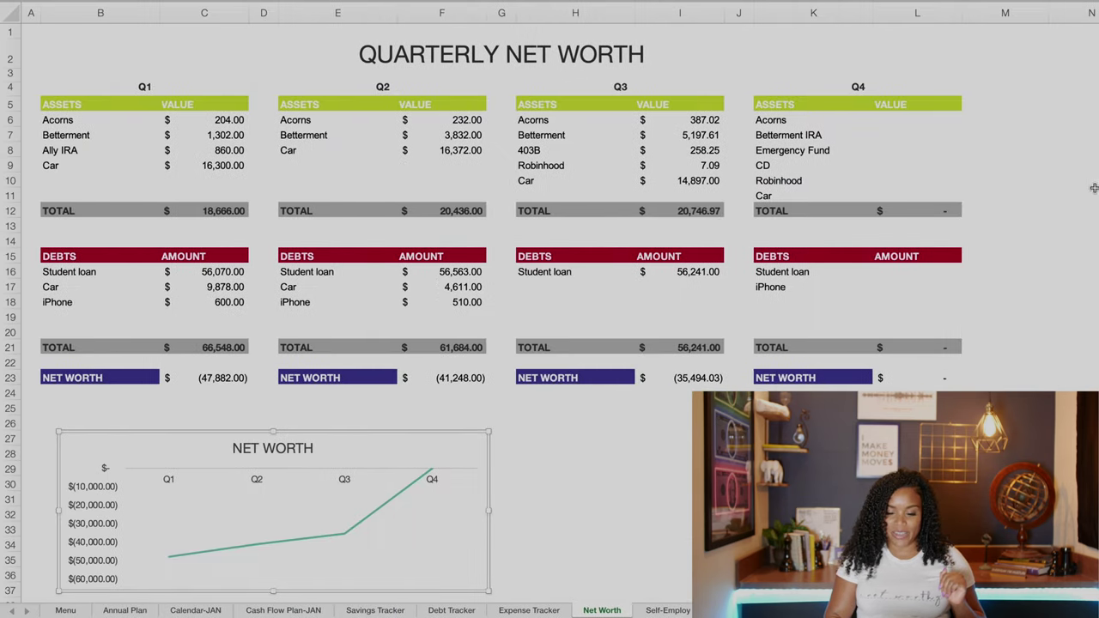
- Enter the Q4 asset values 5.21 for Acorns and 5638.33 for Betterment IRA, taking the latter from the Betterment overview
left_click(907, 121)
type("5.21")
key("Return")
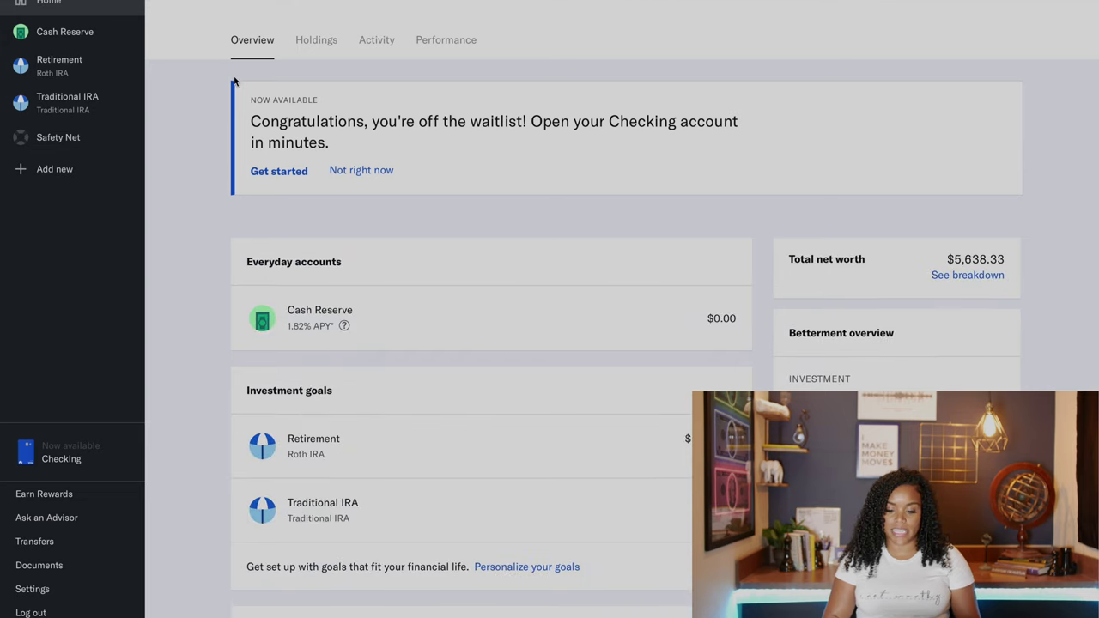
left_click(1045, 258)
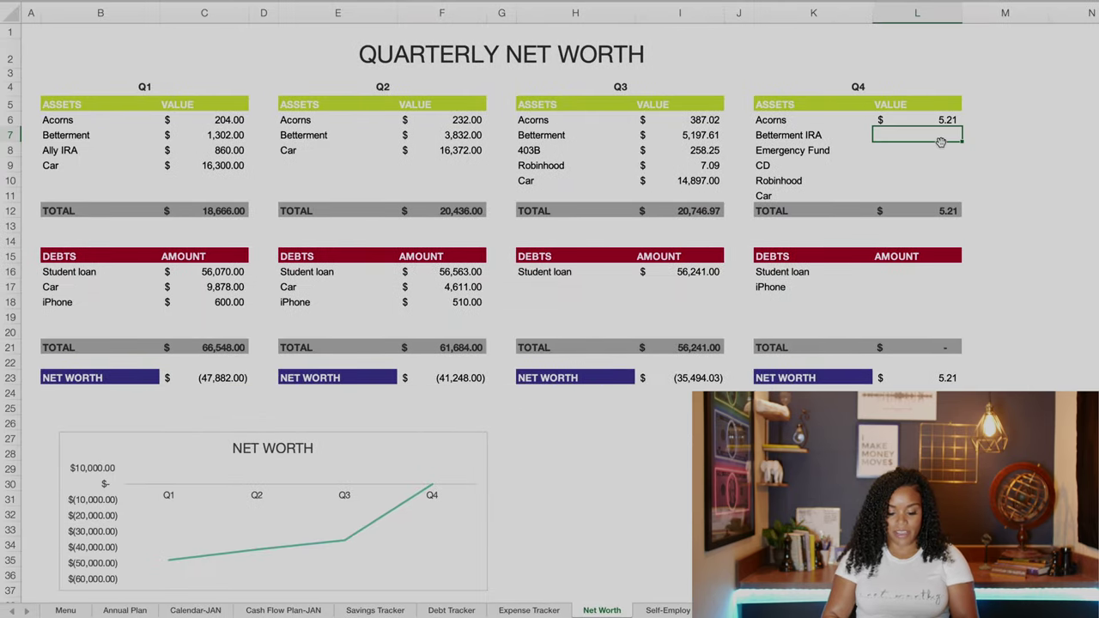
type("5,638.")
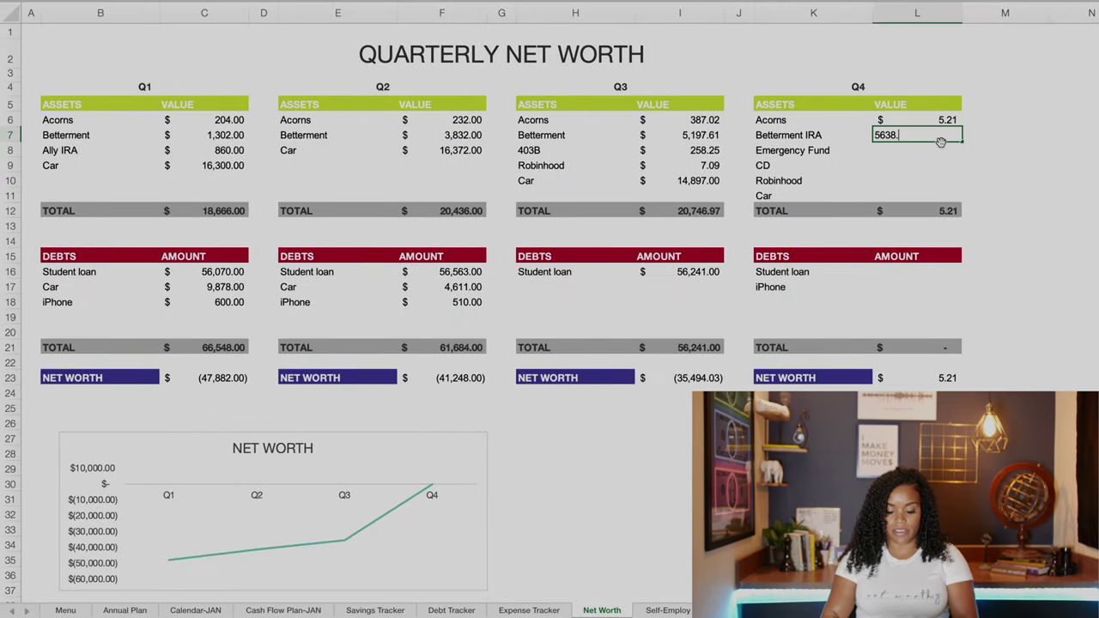
type("33")
key("Return")
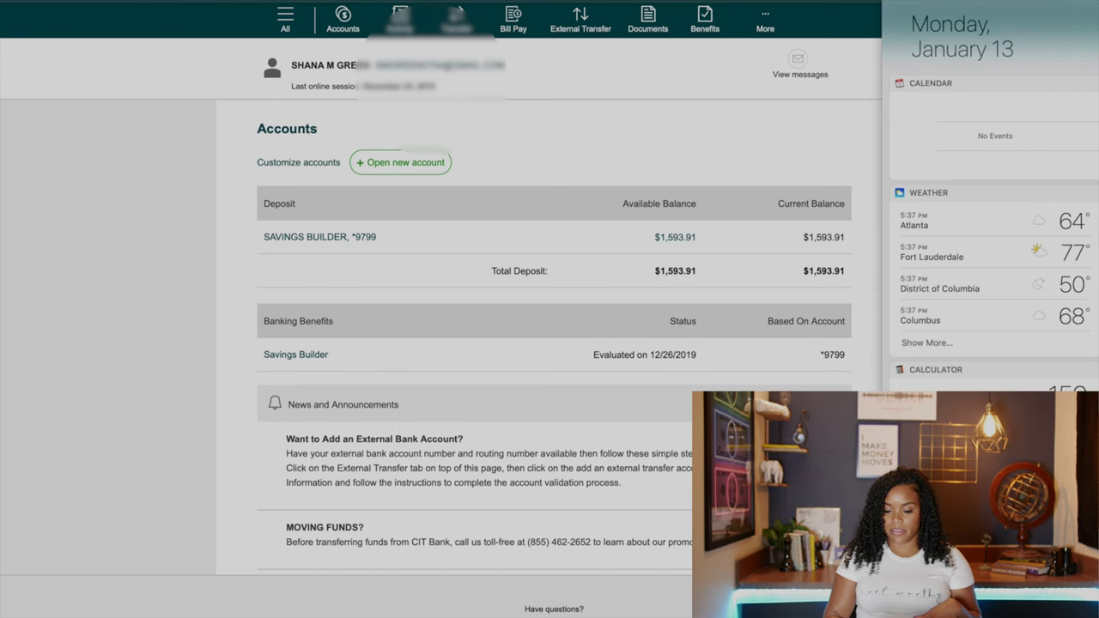
- Add 1,593.91 and 7,000 in the calculator and enter 8,593.91 as the Q4 Emergency Fund value
type("3.9")
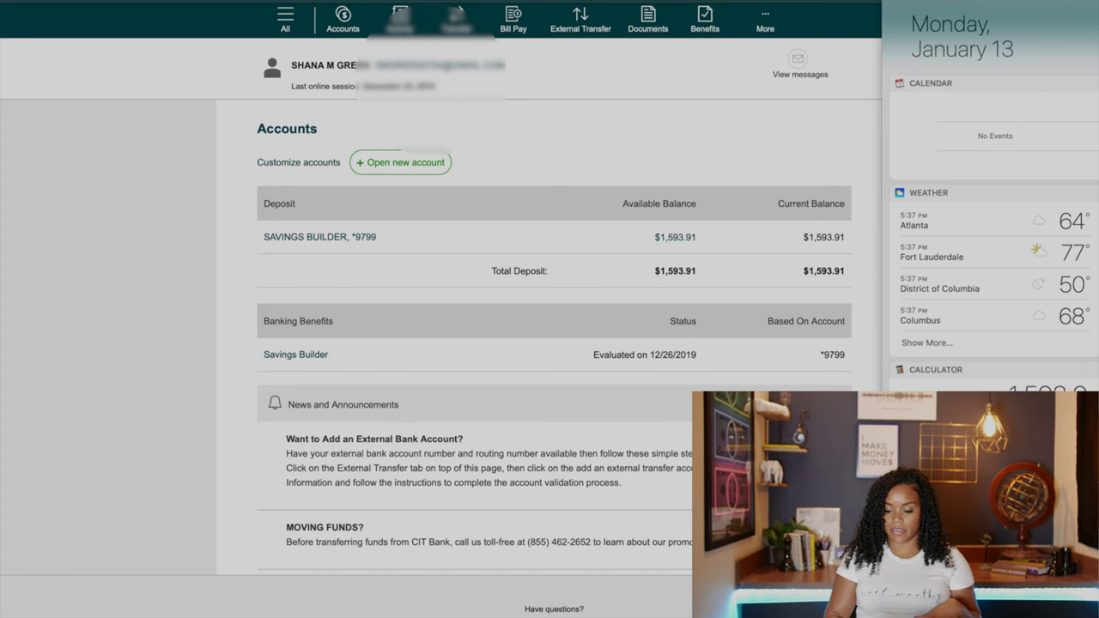
type("1")
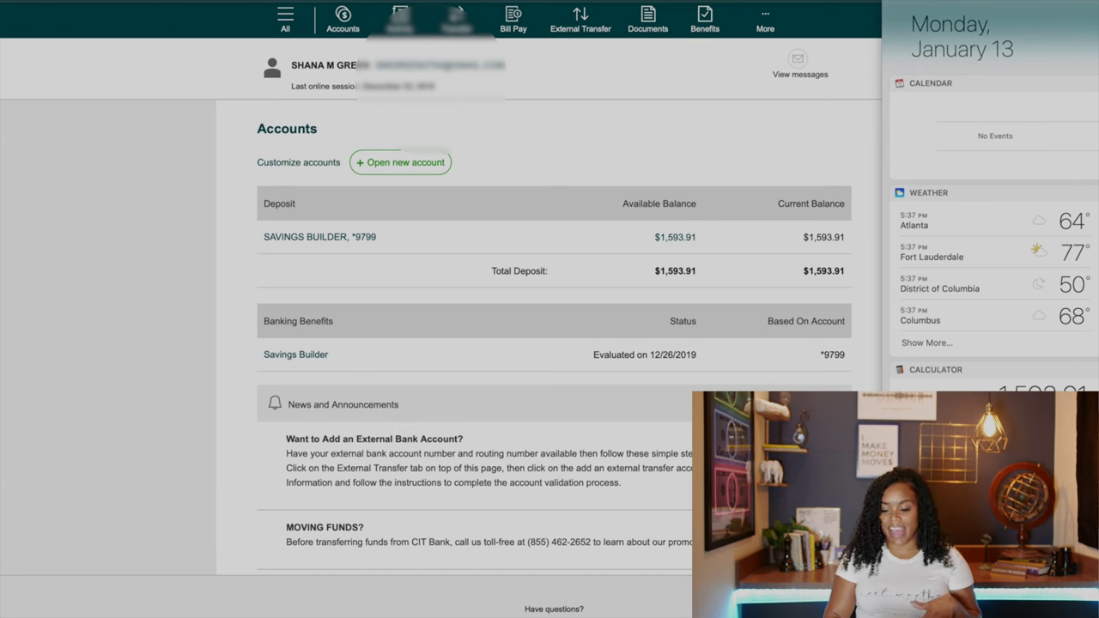
type("7")
type("000")
key("Return")
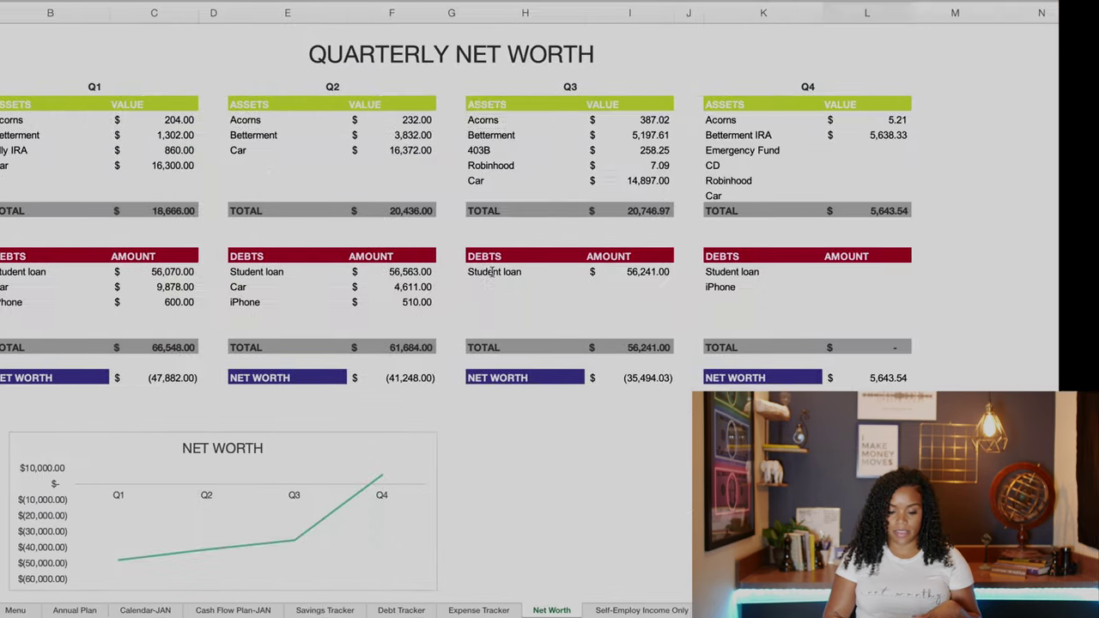
type("8,593.91")
key("Return")
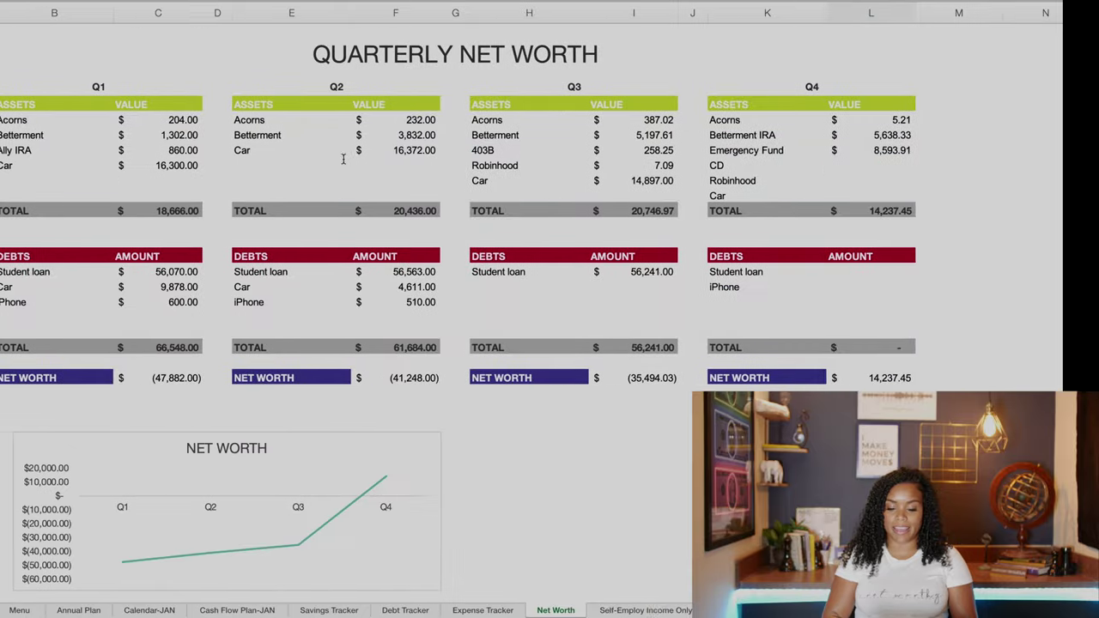
- Enter 507.26 as the Q4 value of the CD asset
left_click(959, 165)
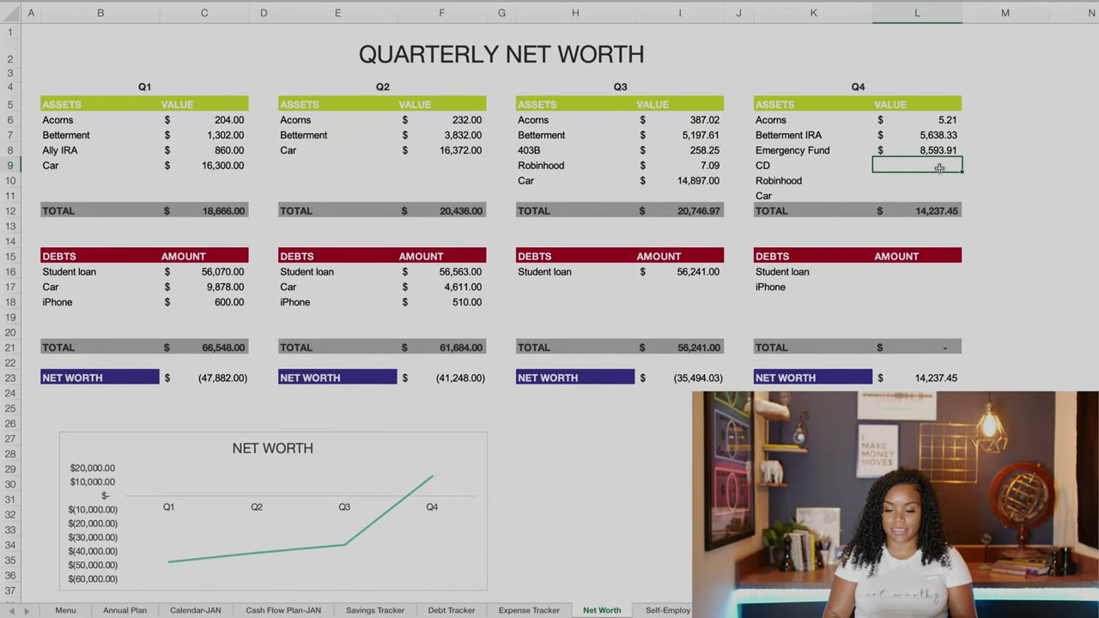
type("507.2")
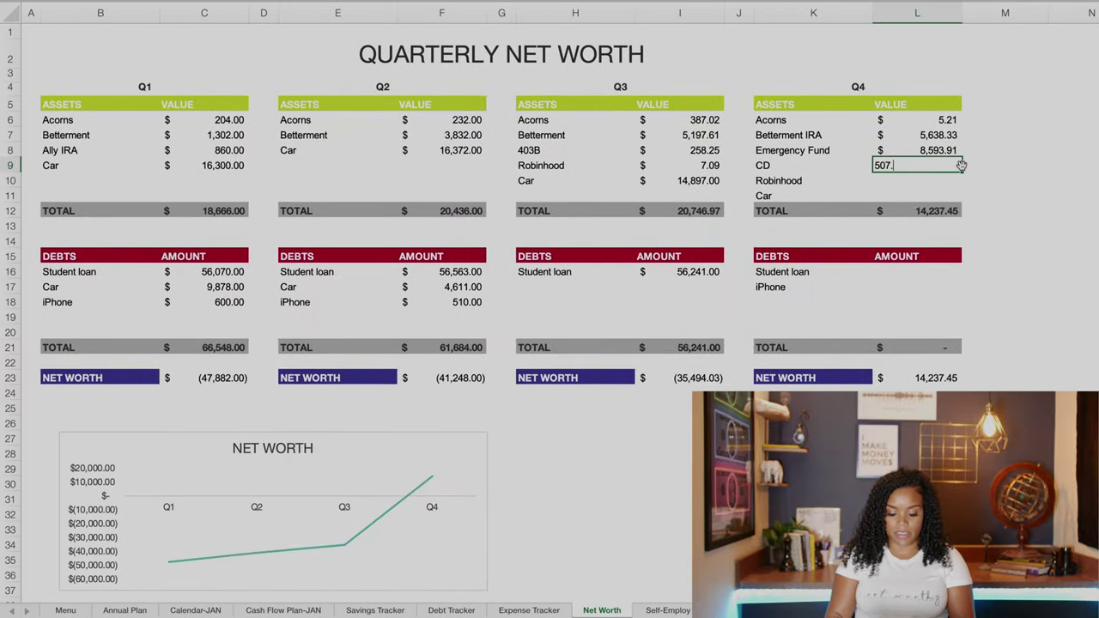
type("6")
key("Return")
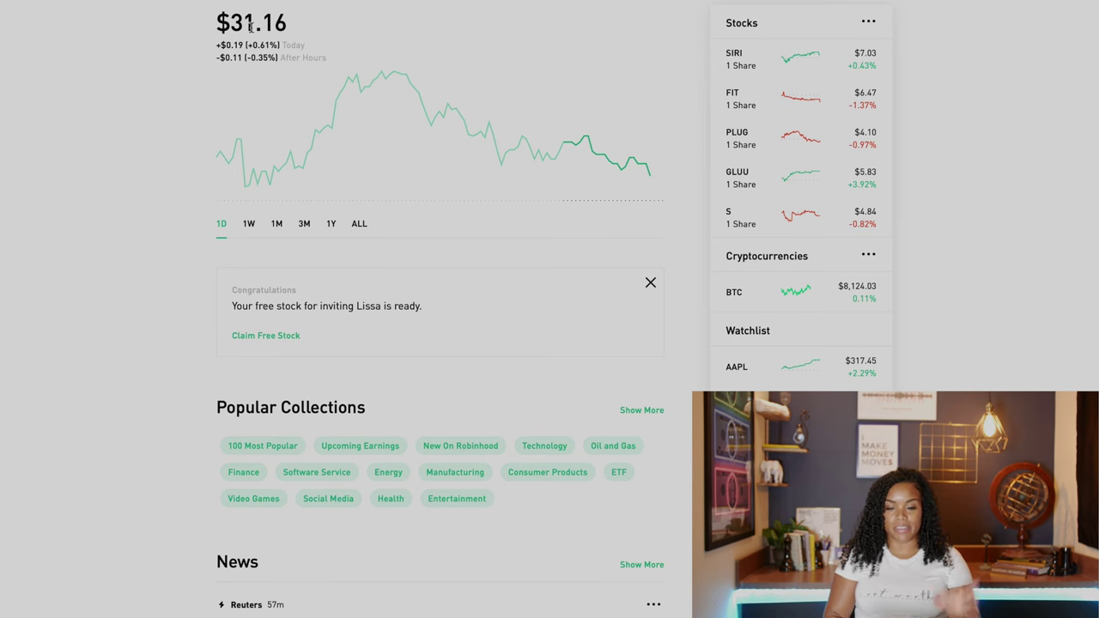
- Enter the Robinhood portfolio balance of 31.16 as the Q4 Robinhood asset value
scroll(251, 26, "down", 1)
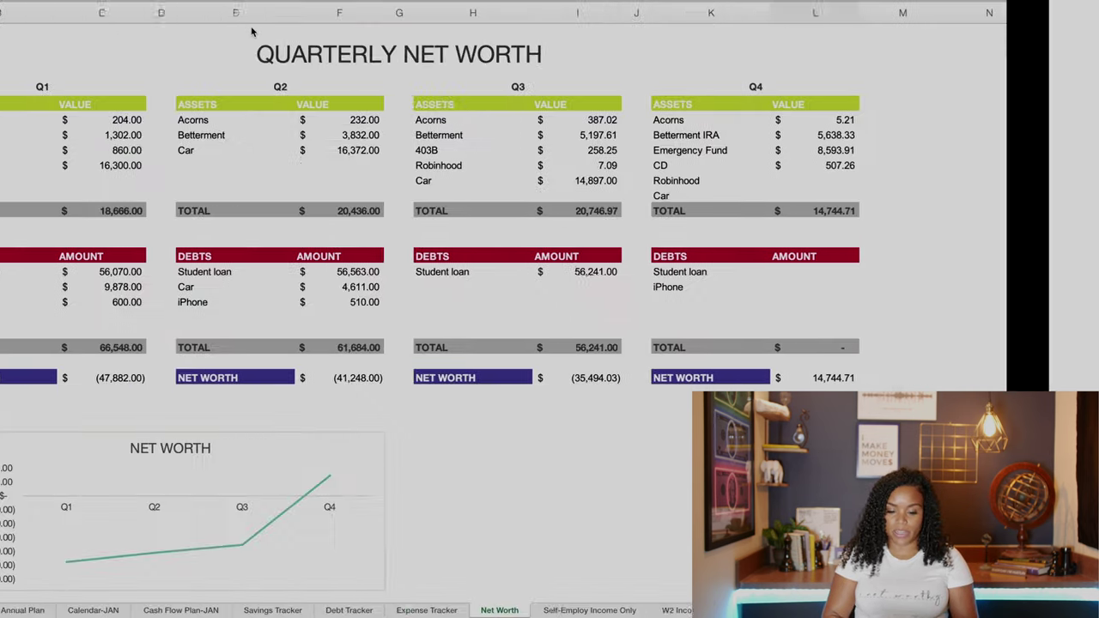
type("3")
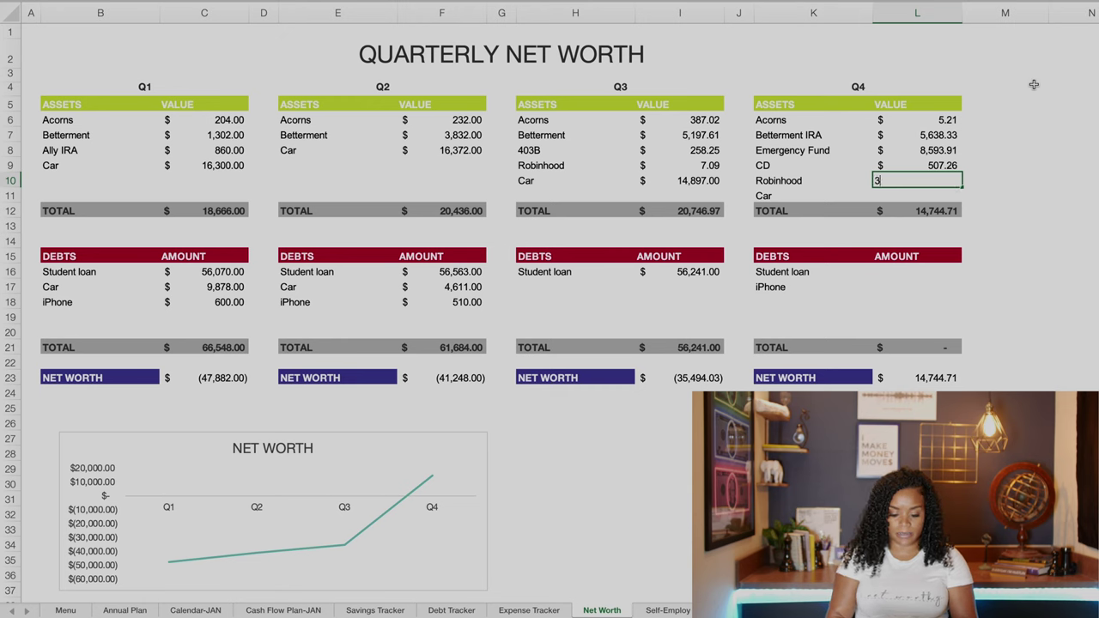
type("1.36")
key("BackSpace")
key("BackSpace")
type("16")
key("Return")
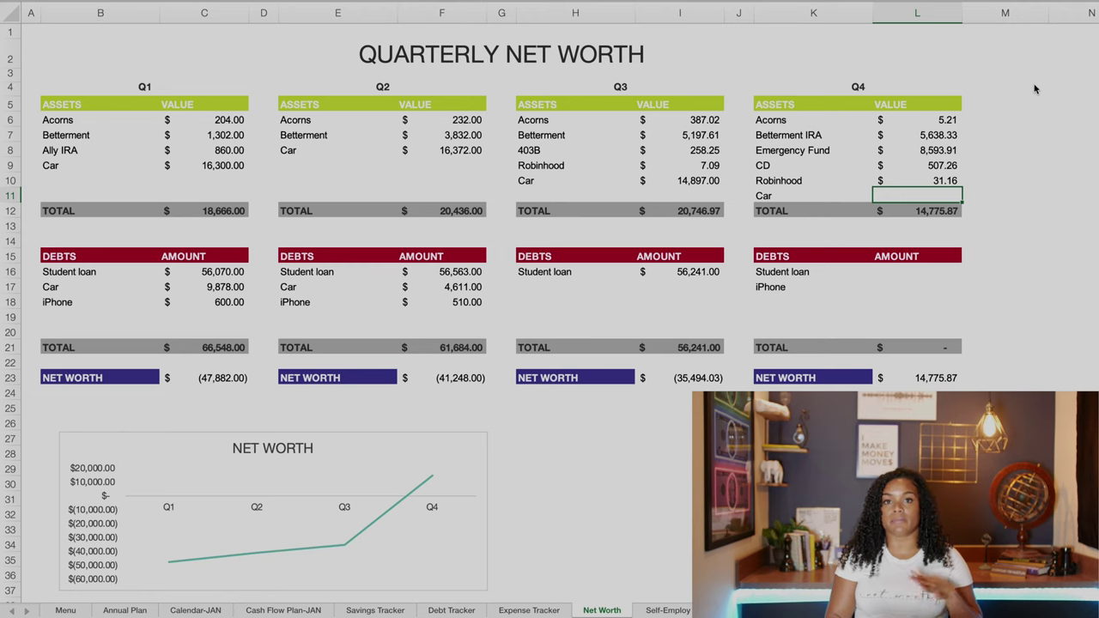
- Look up the 2016 Honda Civic's trade-in value on Kelley Blue Book and enter 12505 as the Q4 Car asset value
key("ctrl+Right")
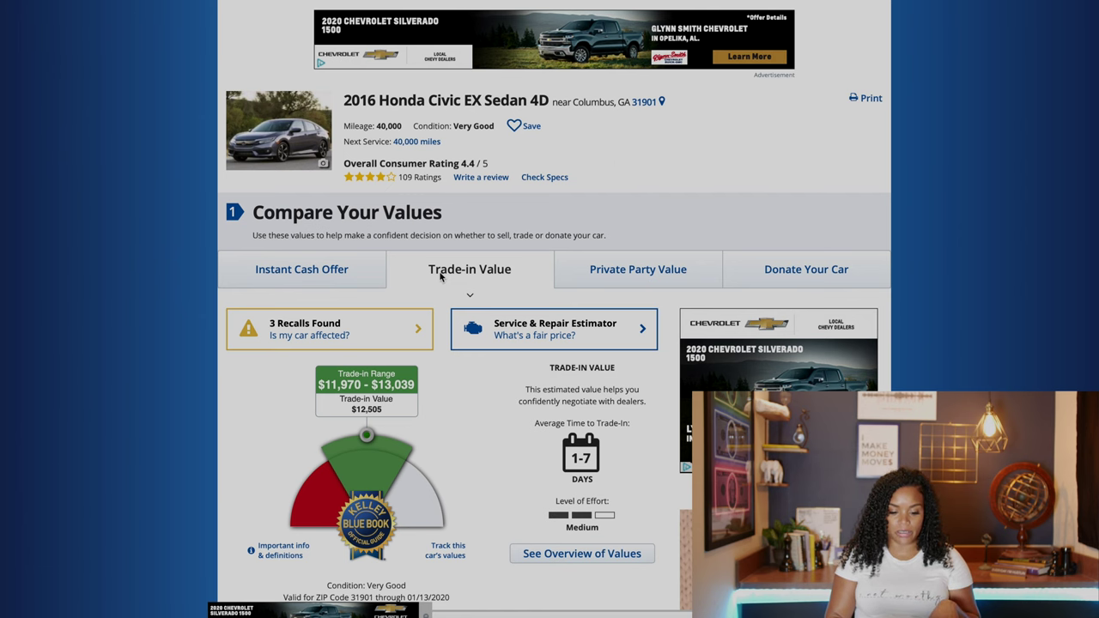
scroll(442, 279, "down", 2)
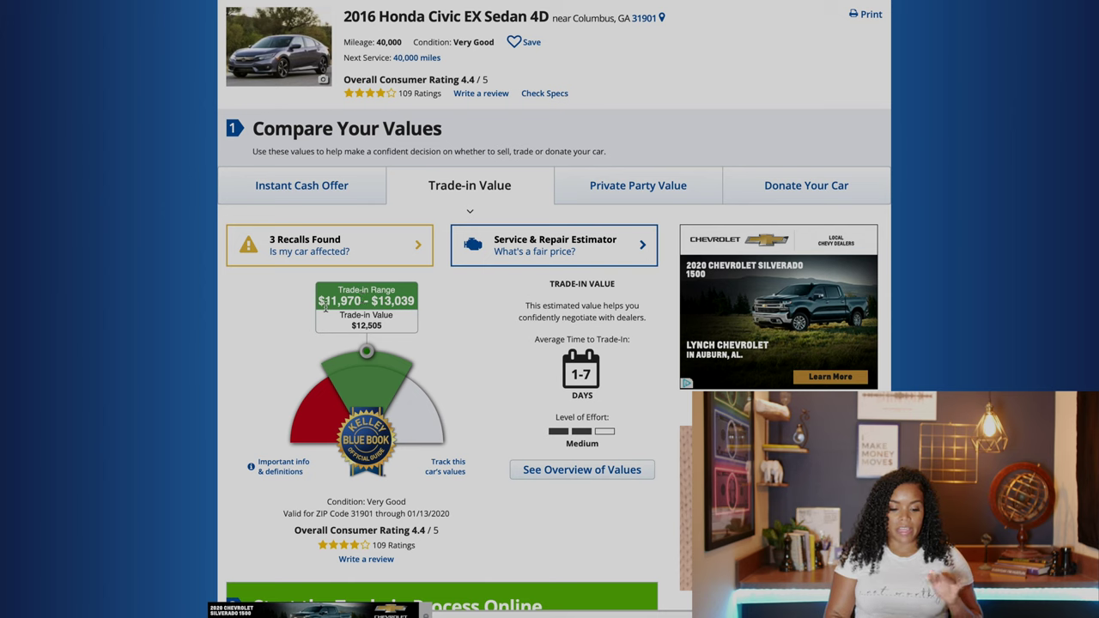
left_click(291, 317)
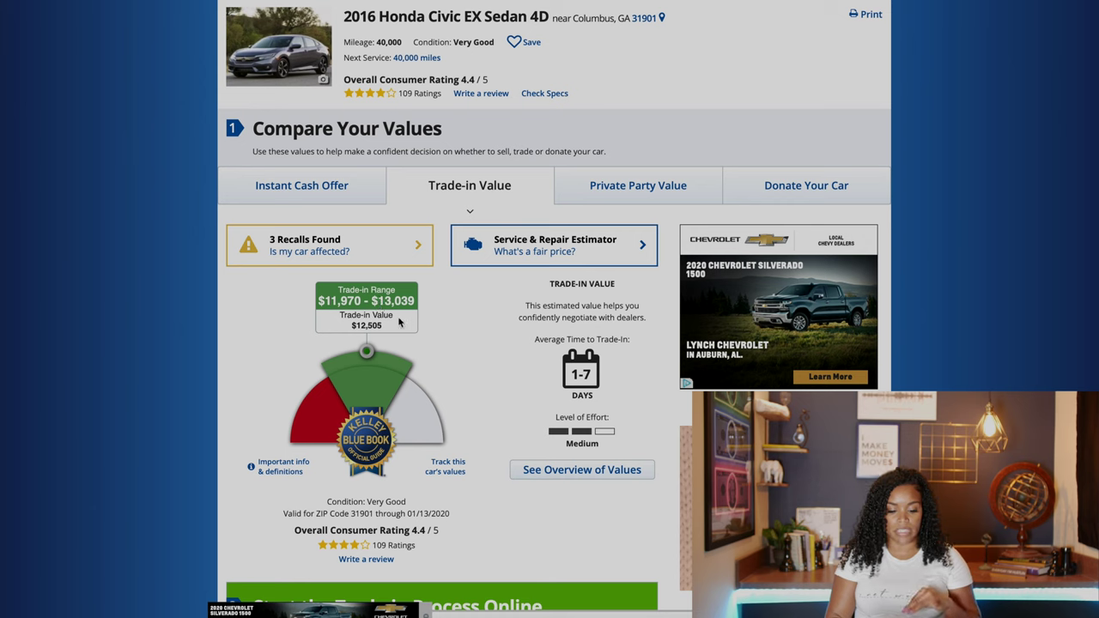
left_click_drag(388, 327, 378, 324)
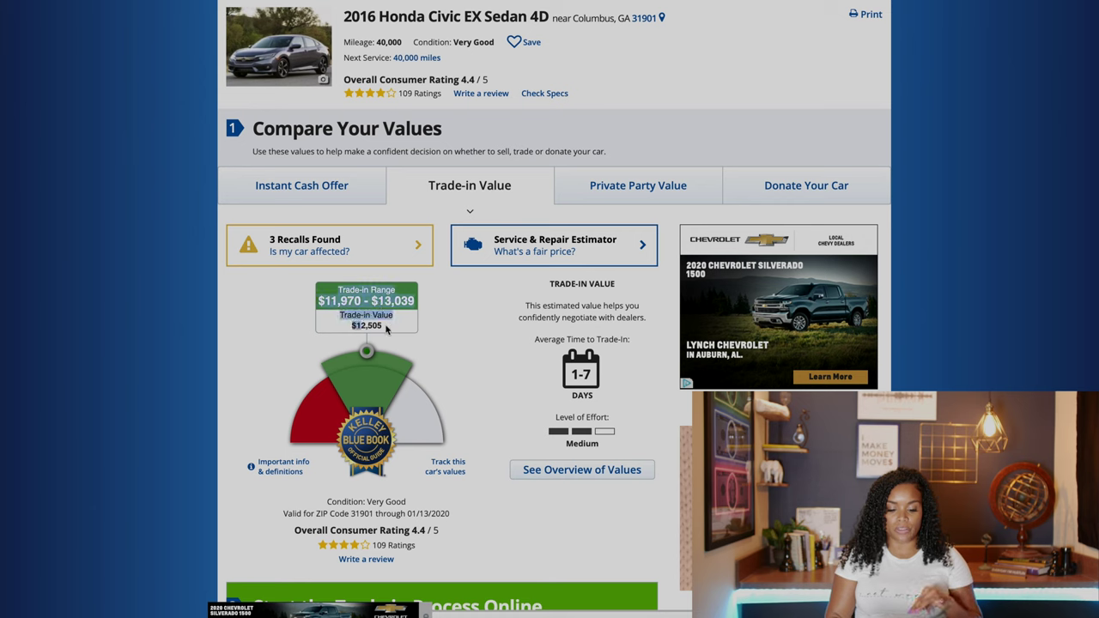
left_click(390, 331)
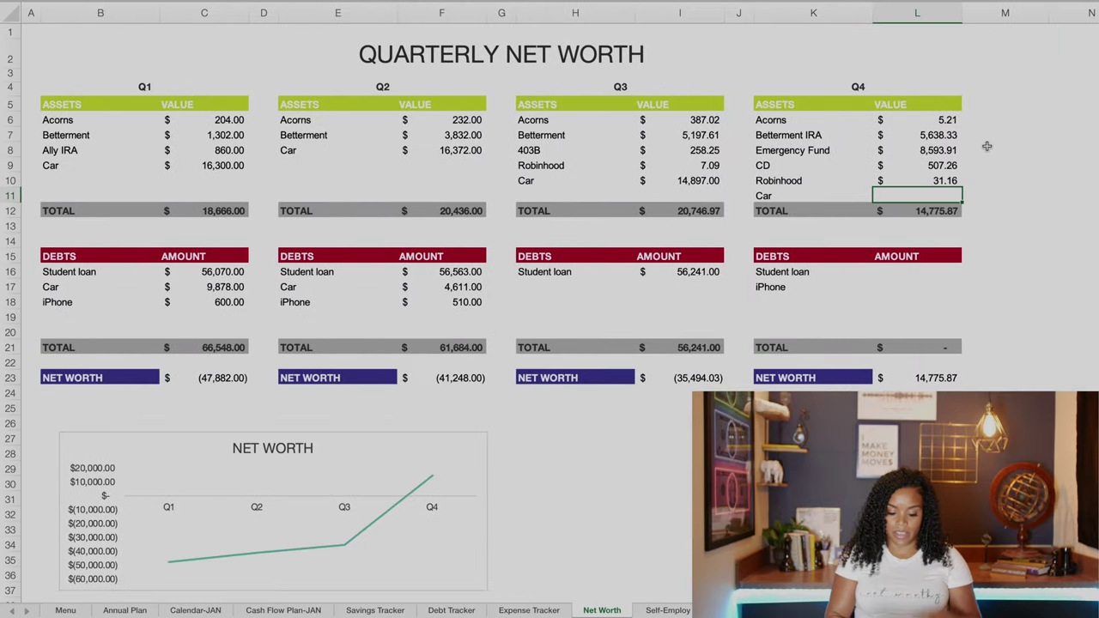
type("12505")
key("Return")
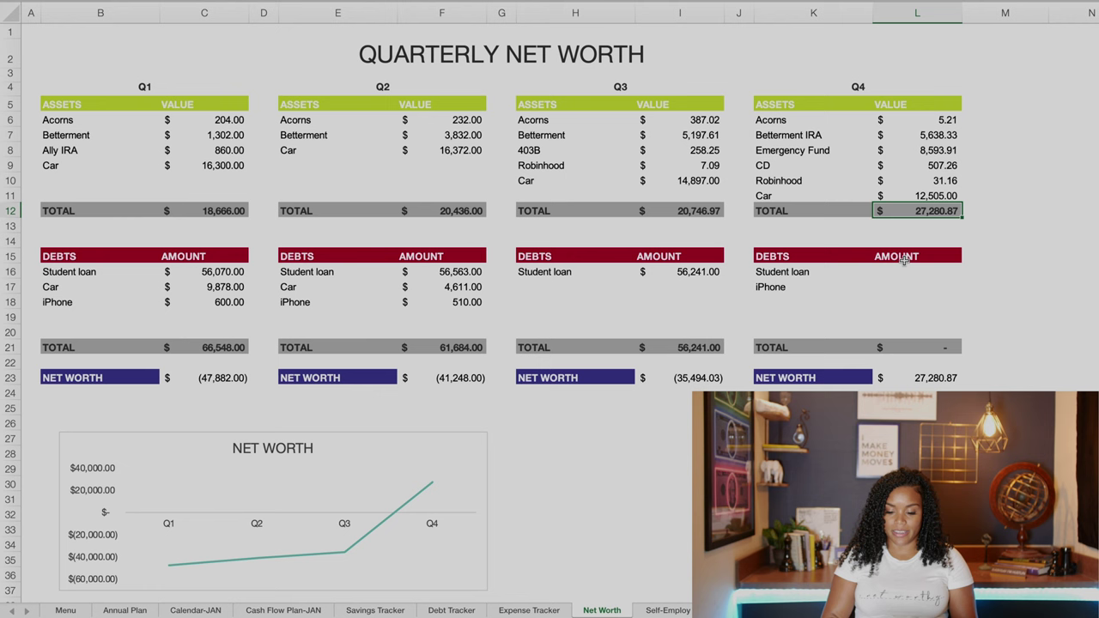
- Check the current balance on the Great Lakes loan page and enter 54,596.04 as the Q4 Student loan debt
left_click(889, 274)
type("54,")
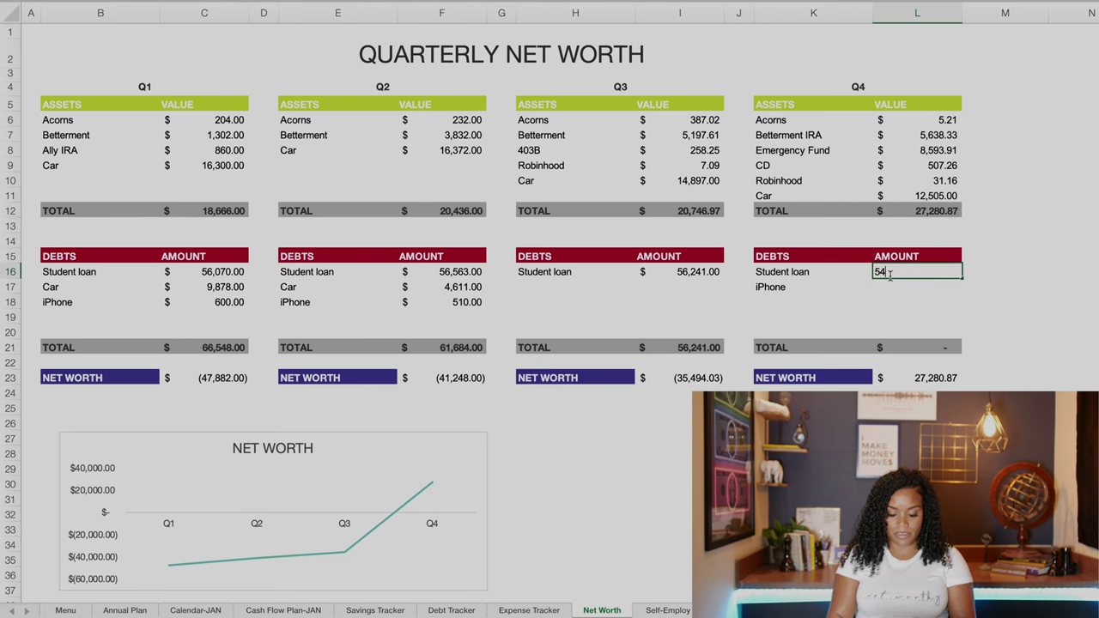
key("ctrl+Left")
key("ctrl+Left")
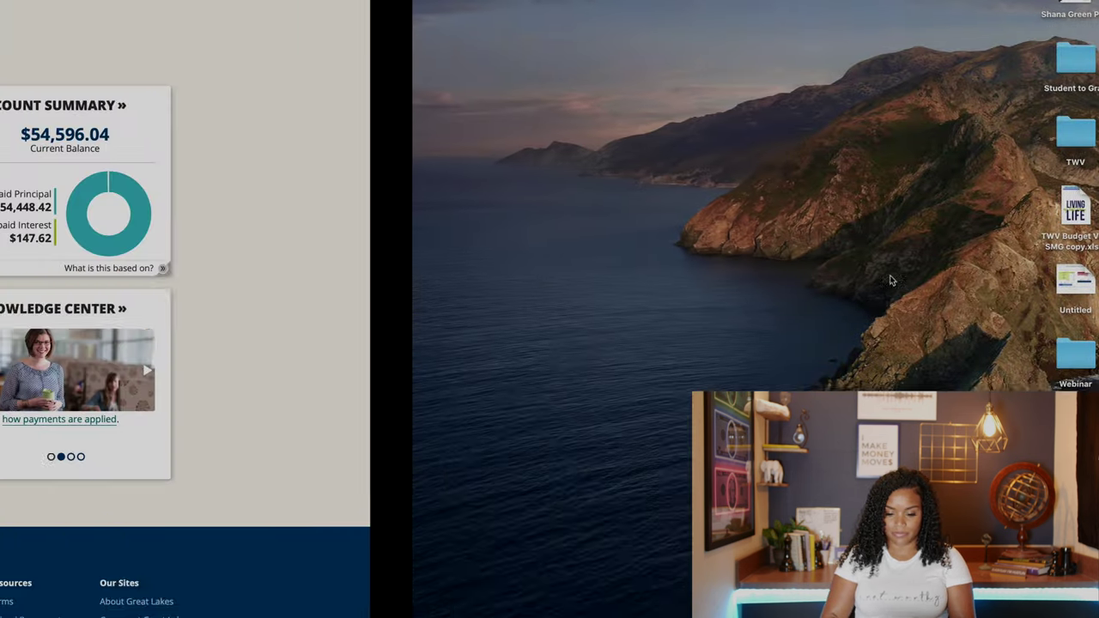
key("ctrl+Left")
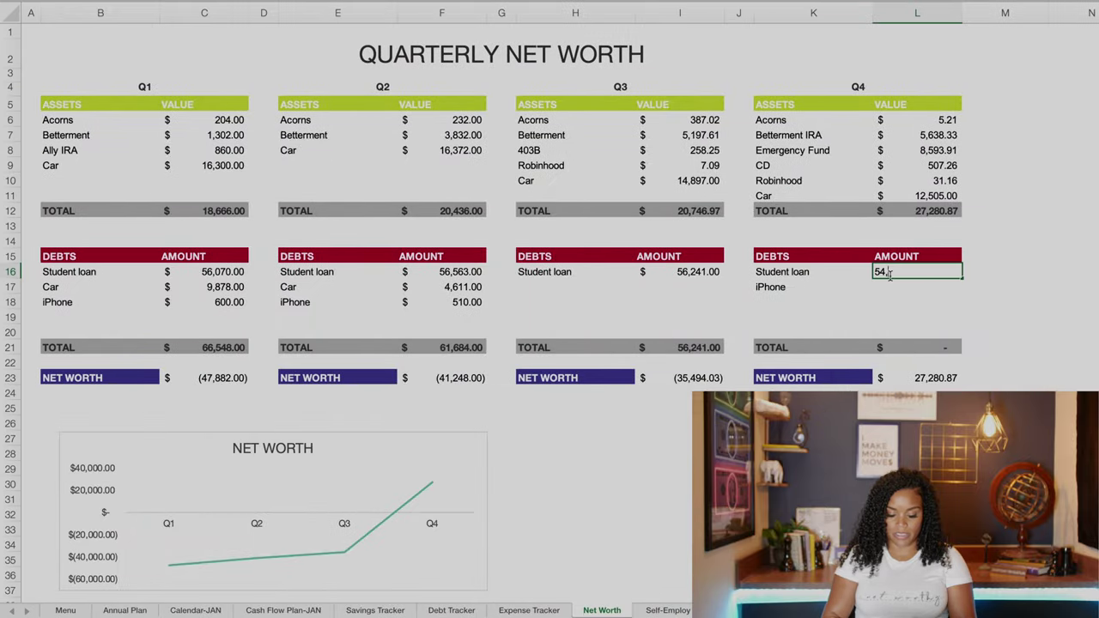
type("596.04")
key("Return")
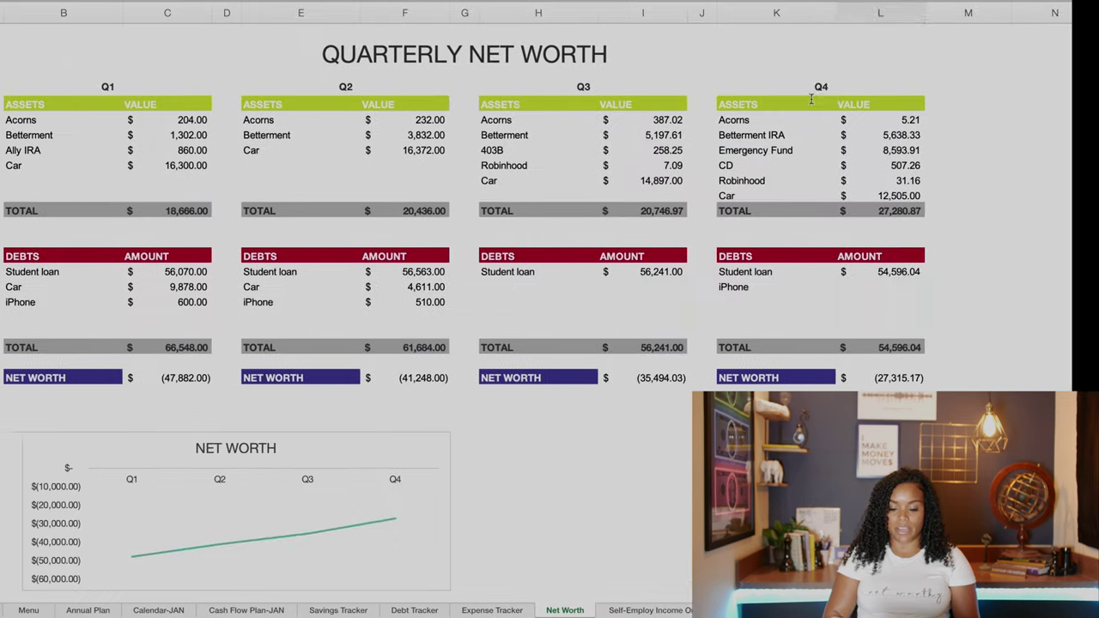
- Enter the Q4 debt amount for the iPhone
left_click(884, 287)
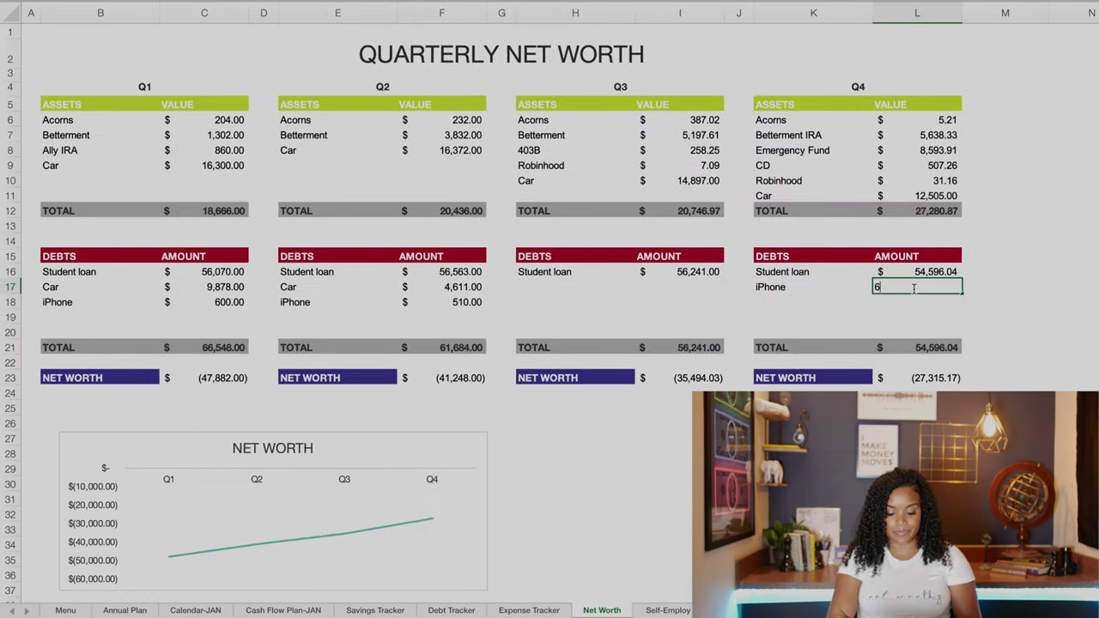